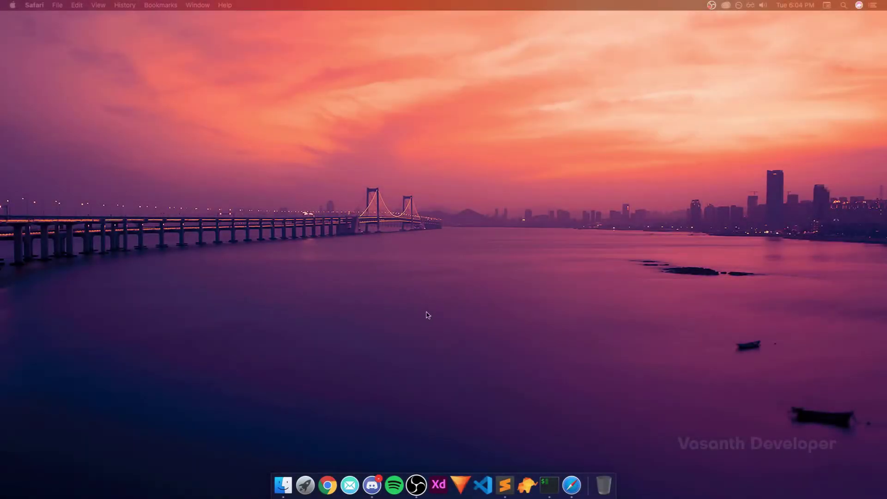
Search 'rufus github' in Safari and open the pbatard/rufus repository page
{"action": "left_click", "coordinate": [572, 484]}
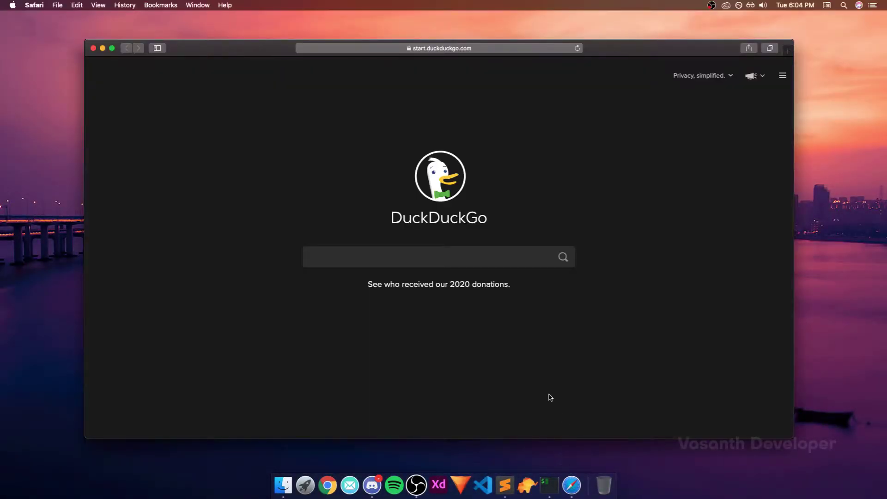
{"action": "type", "text": "rufus gi"}
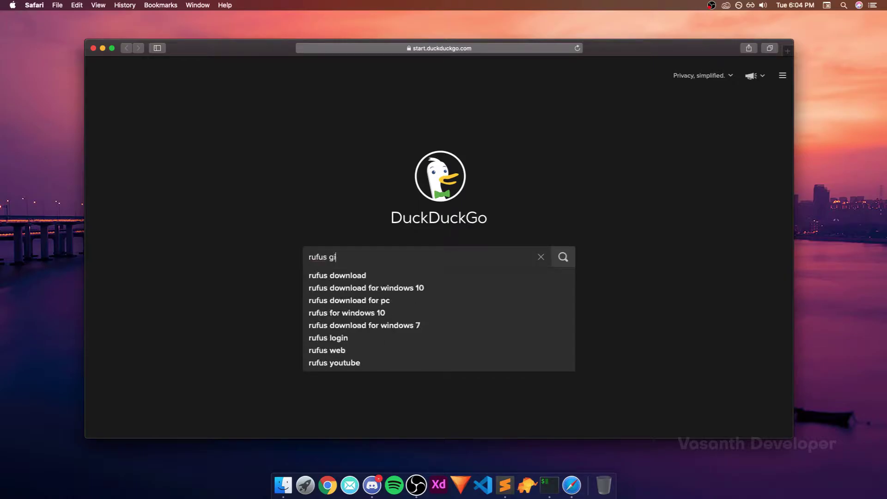
{"action": "type", "text": "thub"}
{"action": "key", "text": "Return"}
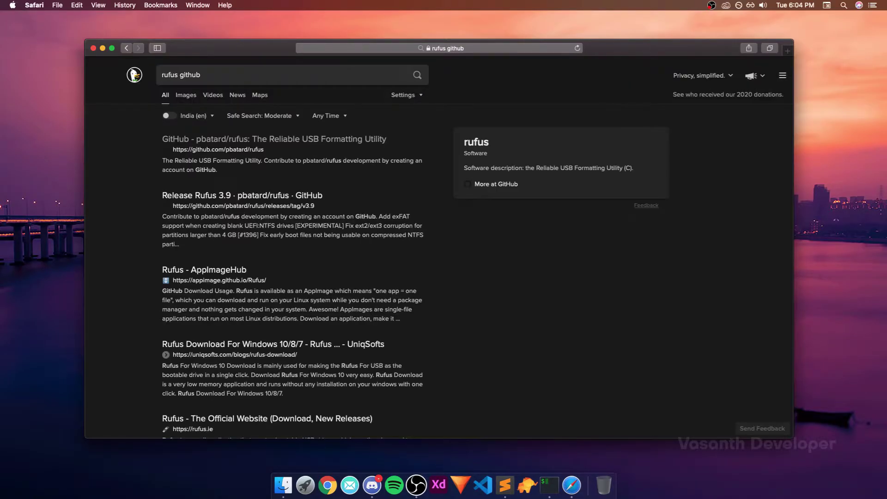
{"action": "left_click", "coordinate": [370, 139]}
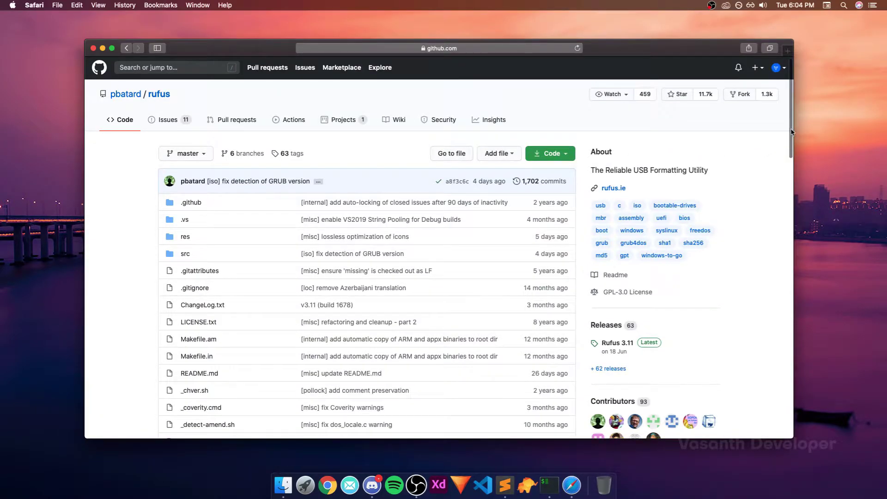
{"action": "scroll", "coordinate": [792, 149], "scroll_direction": "down", "scroll_amount": 2}
{"action": "left_click_drag", "start_coordinate": [792, 148], "coordinate": [782, 247]}
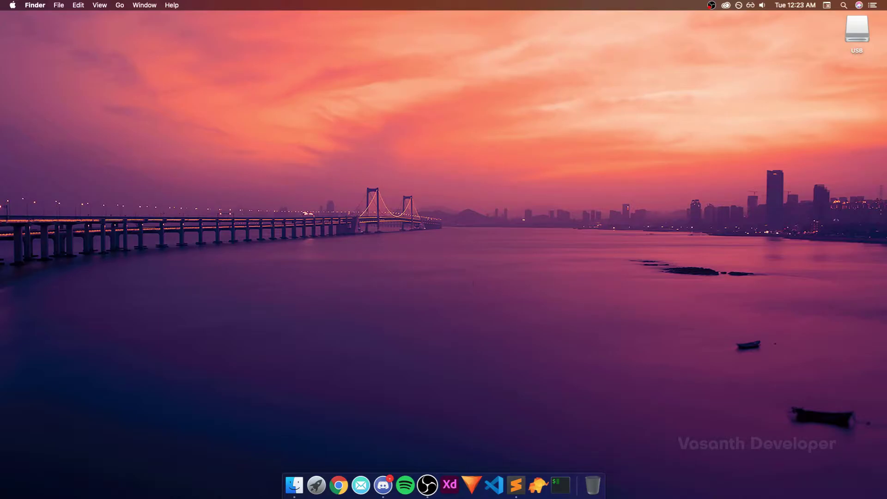
Launch Disk Utility through a Spotlight search for 'disk utility'
{"action": "key", "text": "super+space"}
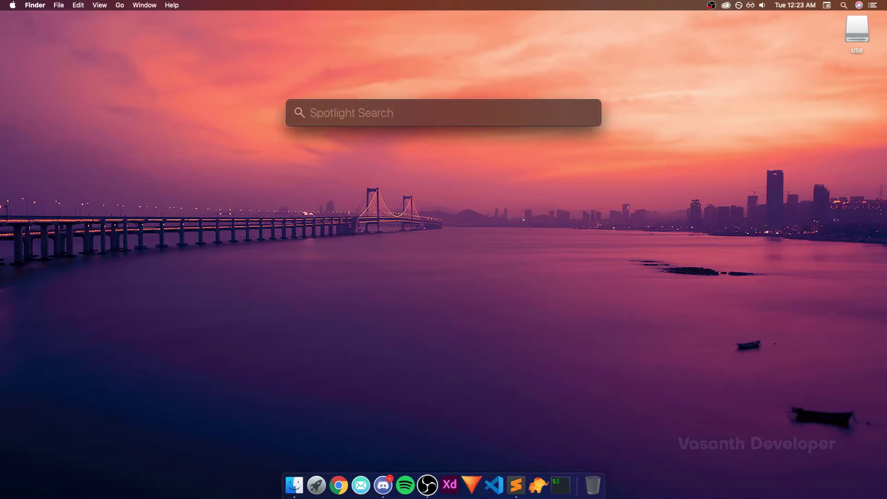
{"action": "type", "text": "disk"}
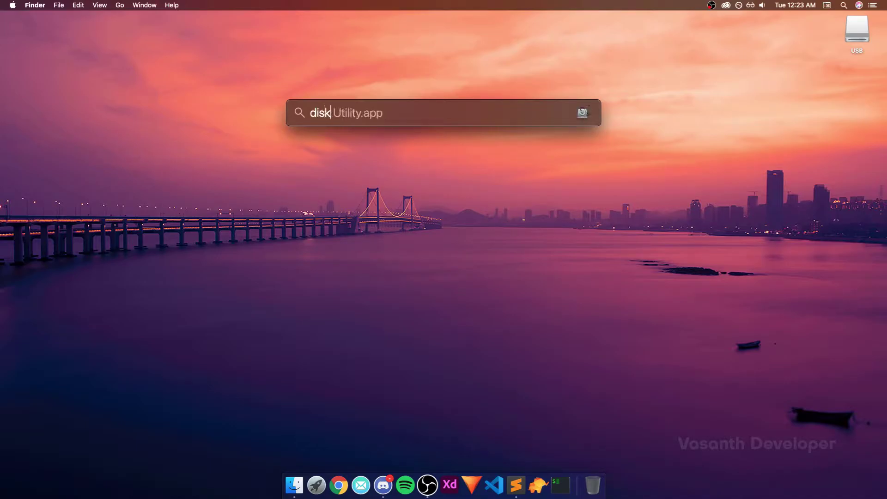
{"action": "type", "text": " utility"}
{"action": "key", "text": "Return"}
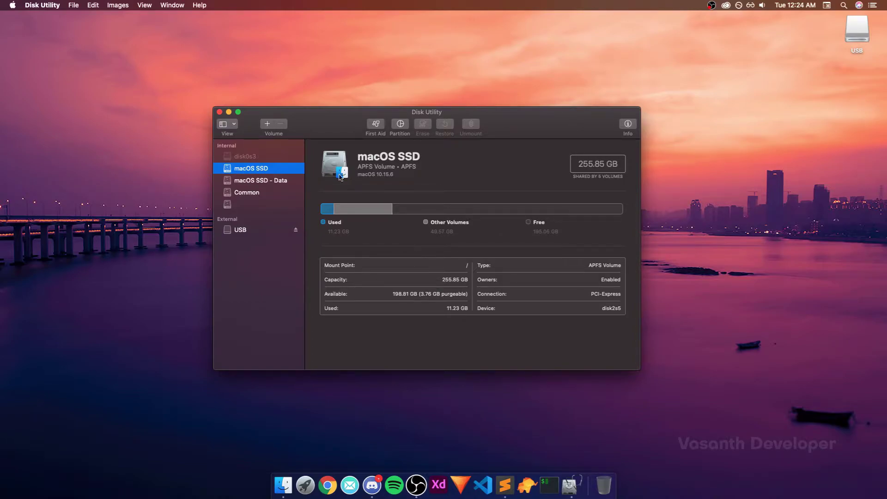
Switch the sidebar to Show All Devices and select the Kingston DataTraveler drive
{"action": "left_click", "coordinate": [226, 127]}
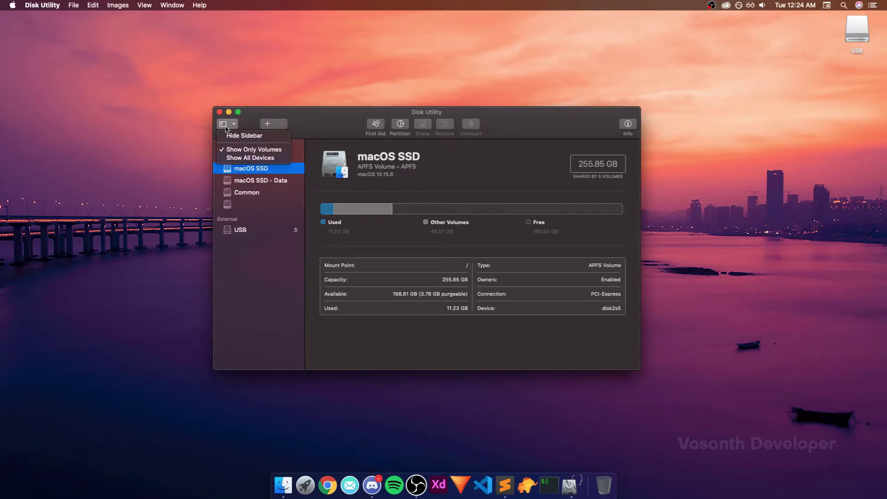
{"action": "left_click", "coordinate": [229, 158]}
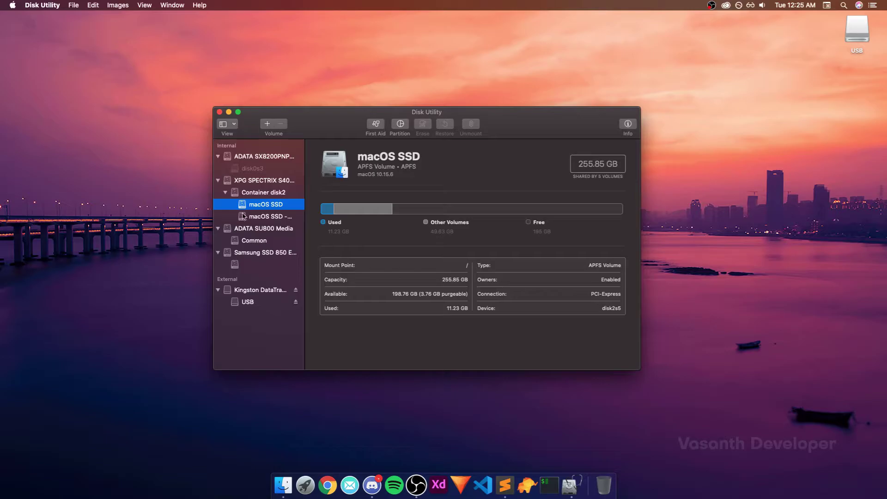
{"action": "left_click", "coordinate": [245, 292]}
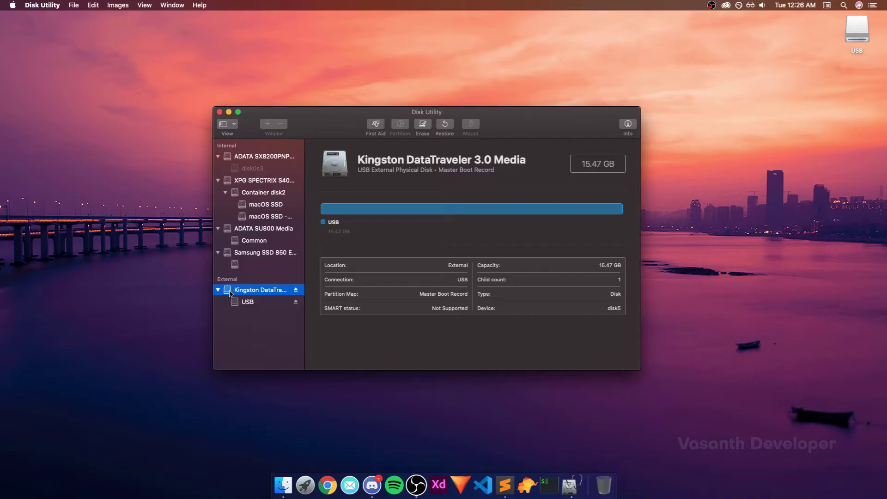
Open the Erase prompt for the Kingston drive from its context menu
{"action": "right_click", "coordinate": [230, 292]}
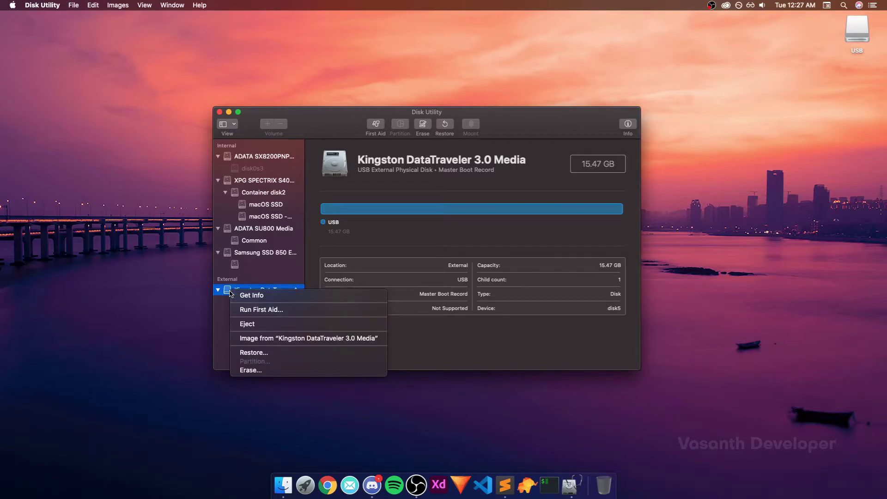
{"action": "left_click", "coordinate": [246, 370]}
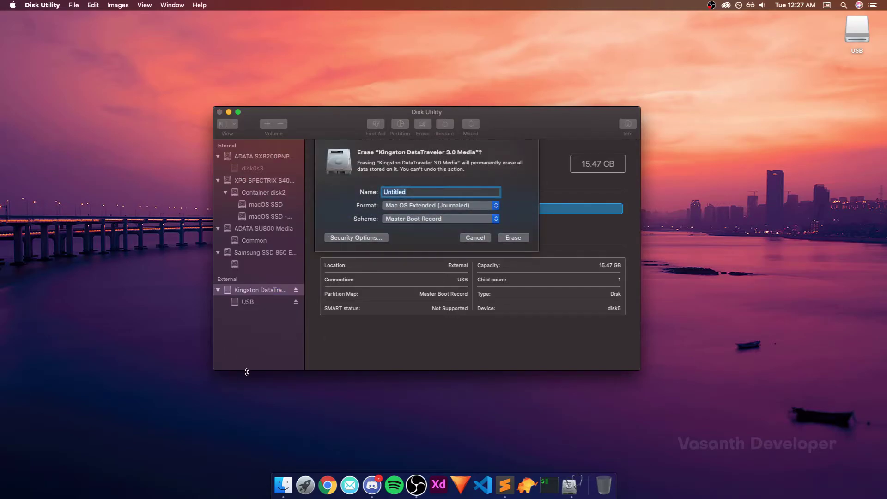
{"action": "type", "text": "1"}
{"action": "type", "text": "6GB"}
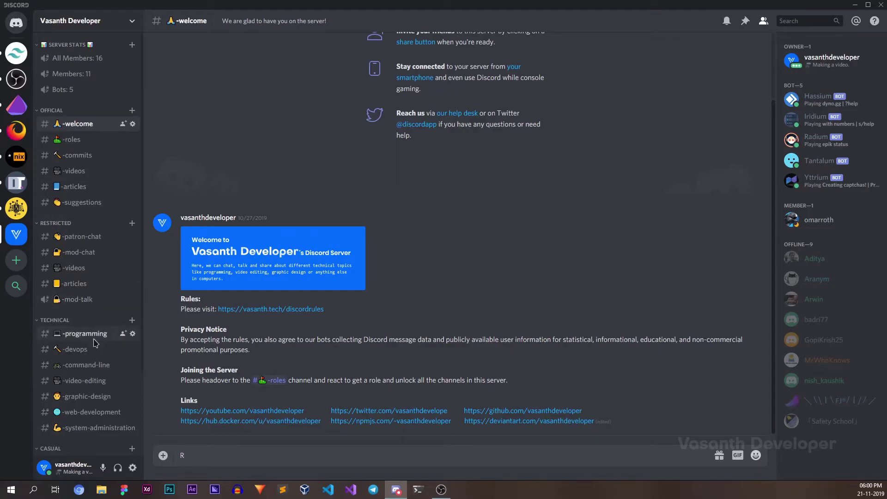
{"action": "left_click", "coordinate": [94, 340]}
{"action": "left_click", "coordinate": [92, 350]}
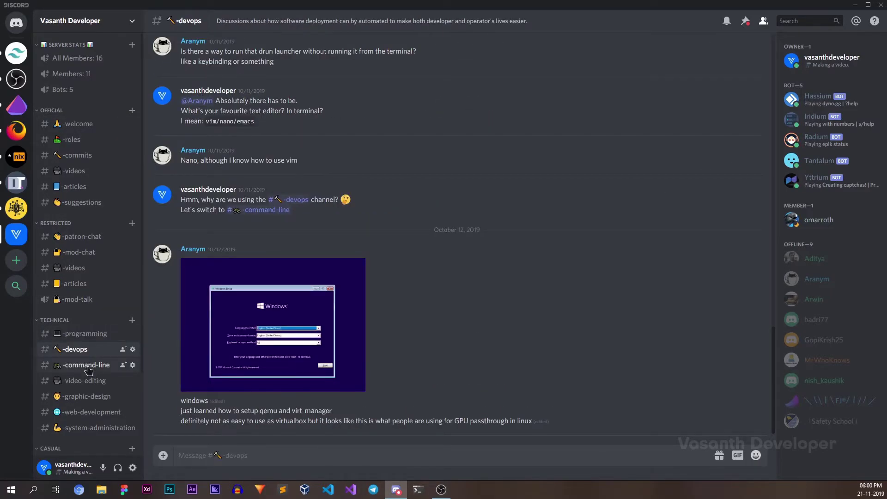
{"action": "left_click", "coordinate": [88, 366]}
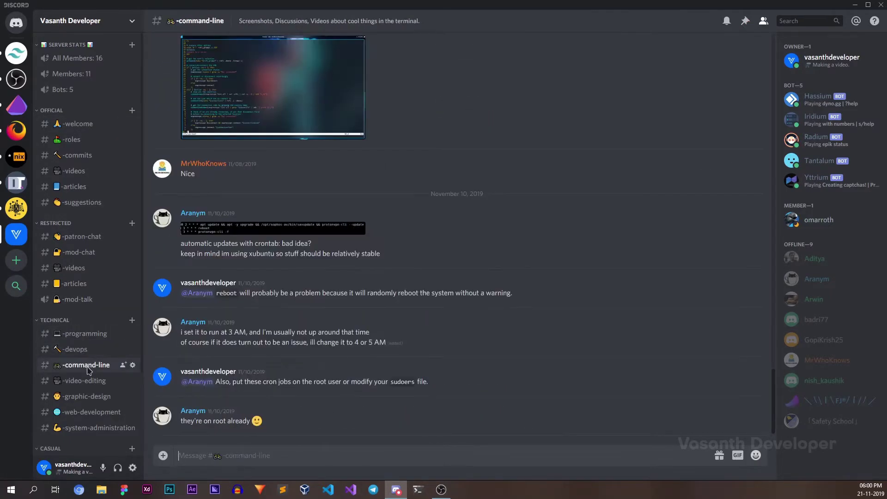
{"action": "left_click", "coordinate": [84, 414]}
{"action": "left_click", "coordinate": [84, 430]}
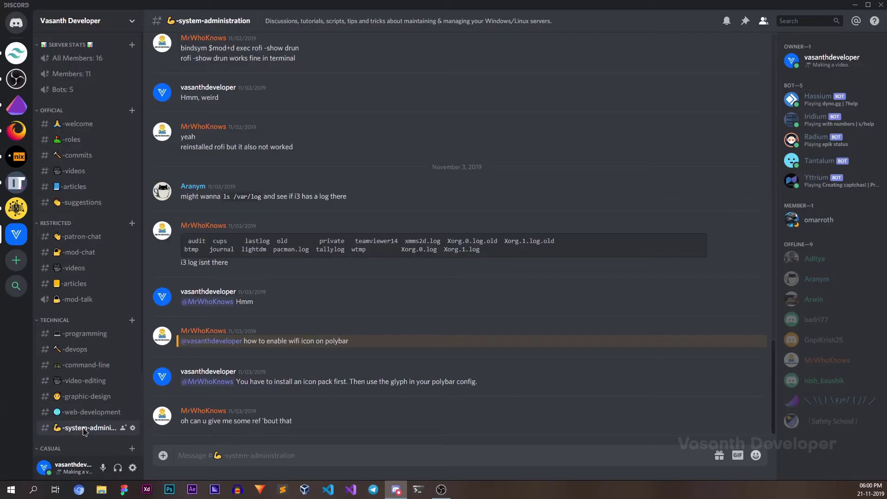
{"action": "left_click", "coordinate": [78, 126]}
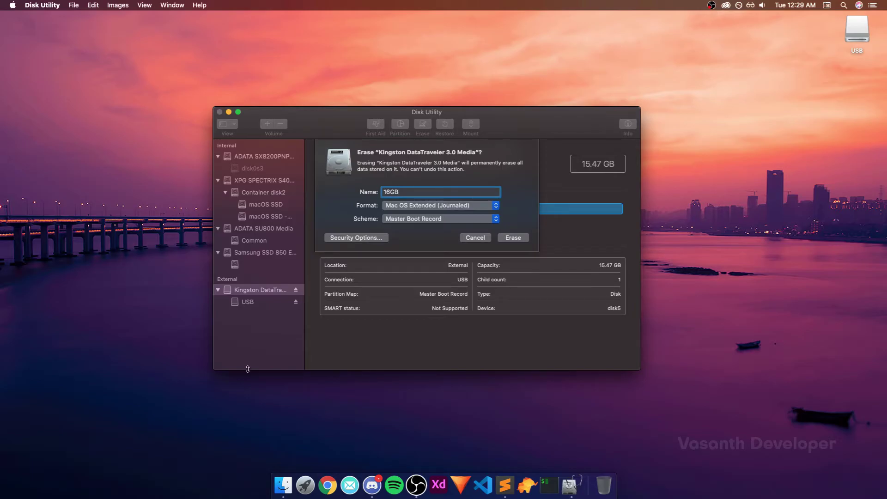
Choose ExFAT as the format and erase the Kingston drive
{"action": "left_click", "coordinate": [390, 208]}
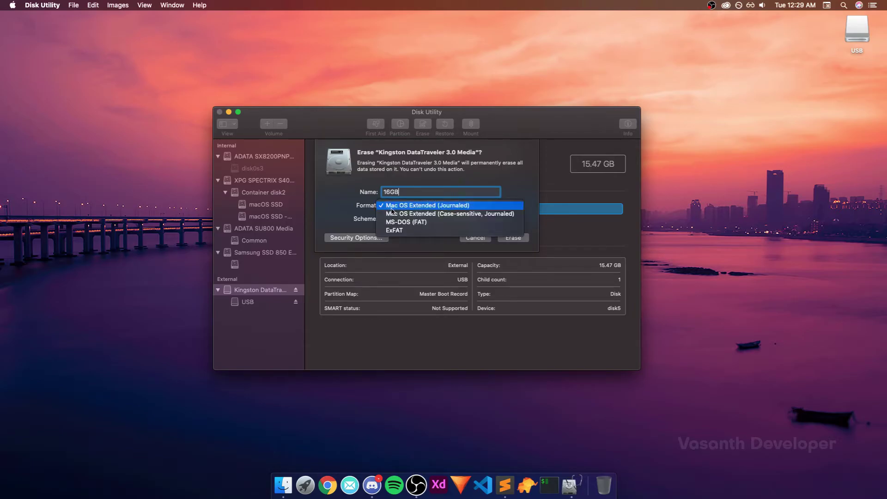
{"action": "left_click", "coordinate": [394, 232]}
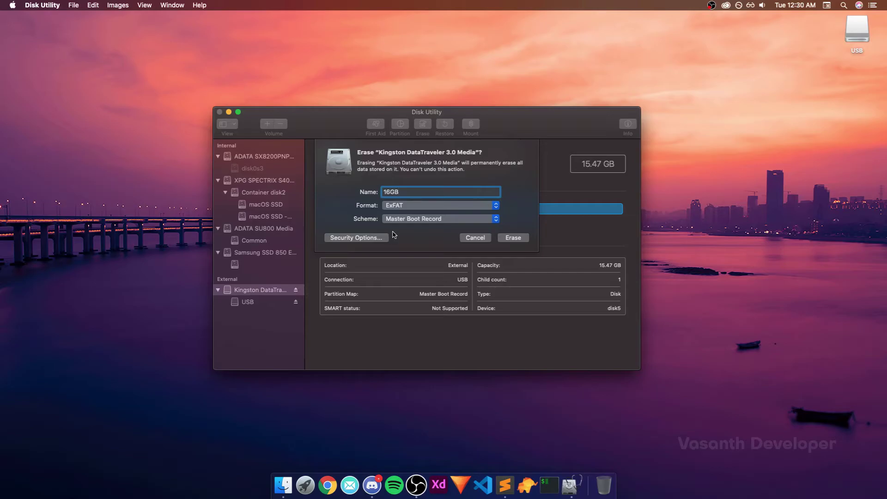
{"action": "scroll", "coordinate": [512, 242], "scroll_direction": "down", "scroll_amount": 2}
{"action": "left_click", "coordinate": [513, 242]}
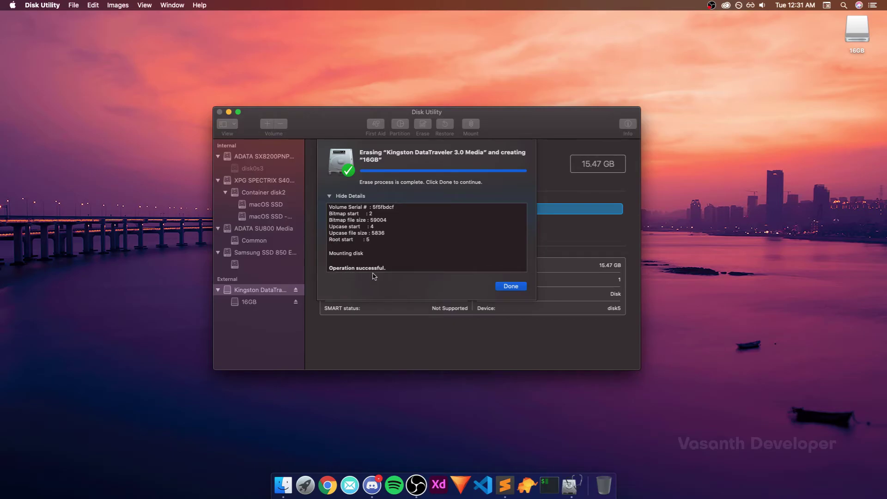
Dismiss the completed erase report and close Disk Utility
{"action": "left_click", "coordinate": [501, 288]}
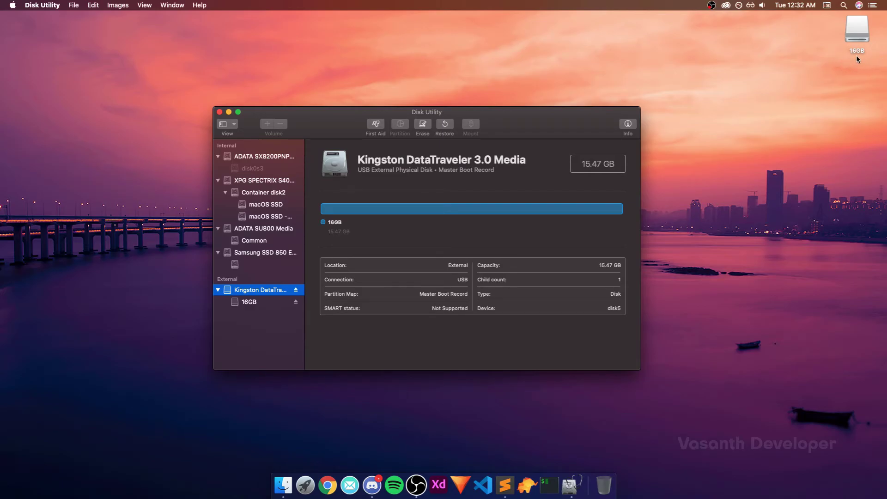
{"action": "left_click", "coordinate": [219, 111]}
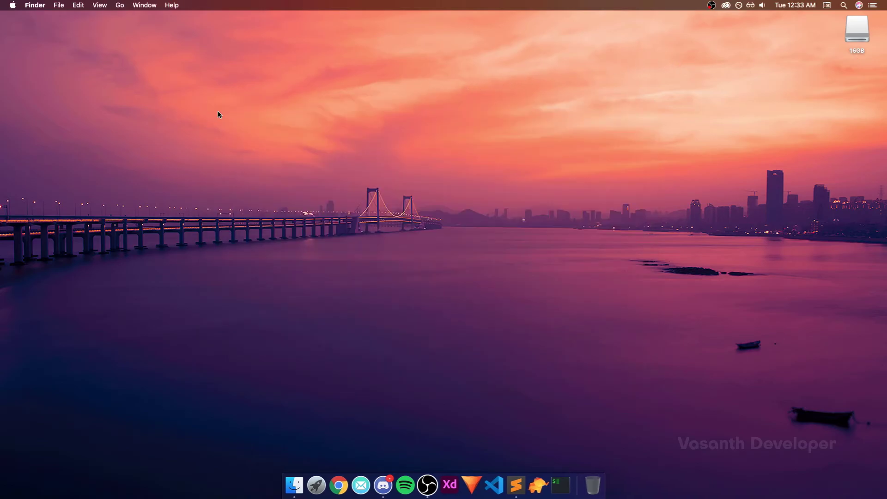